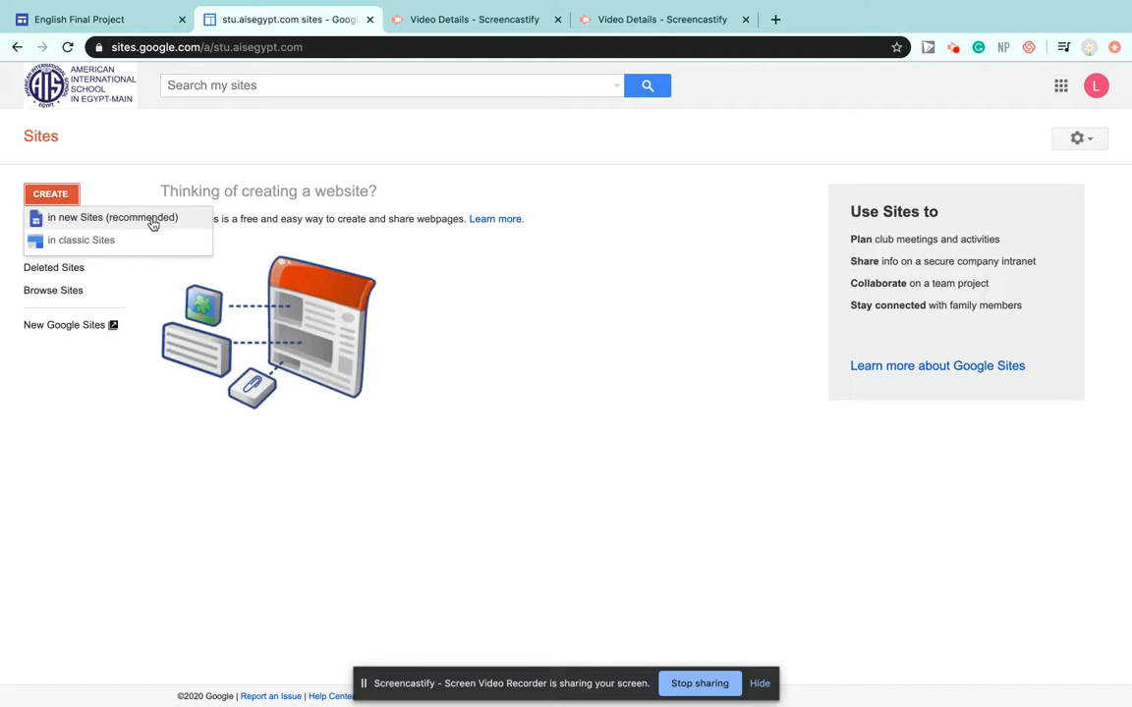
Step: Create a site in new Sites and insert the layout with two small images, each beside its own text
left_click(155, 225)
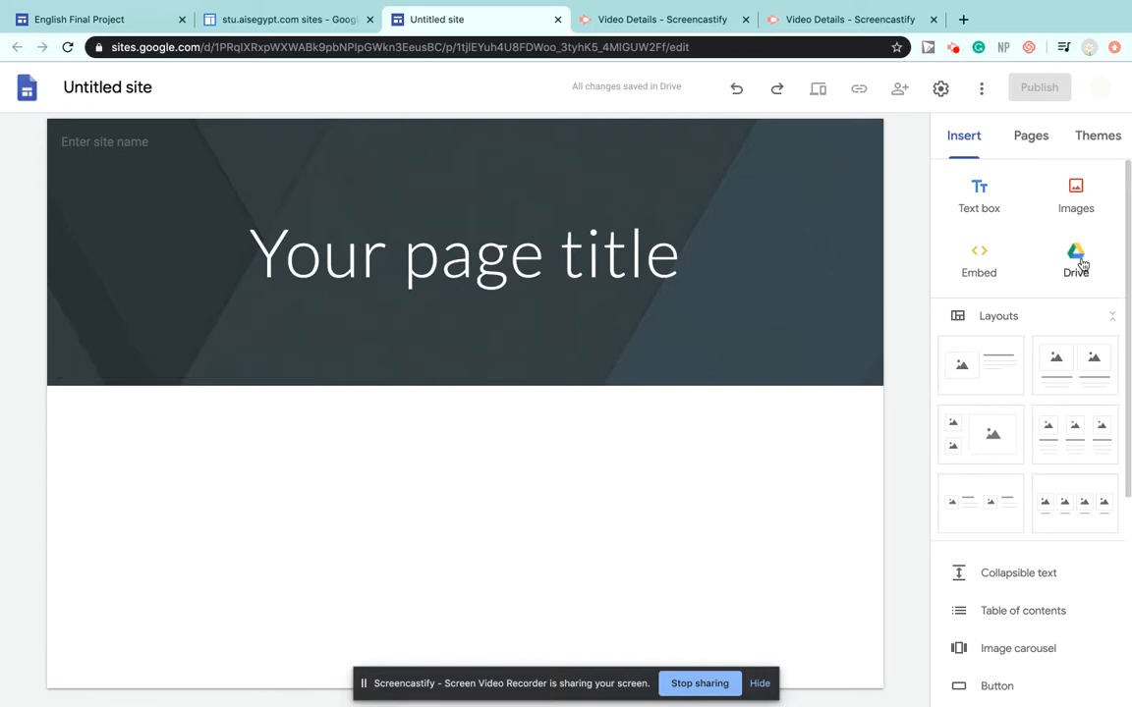
scroll(1074, 261, "down", 2)
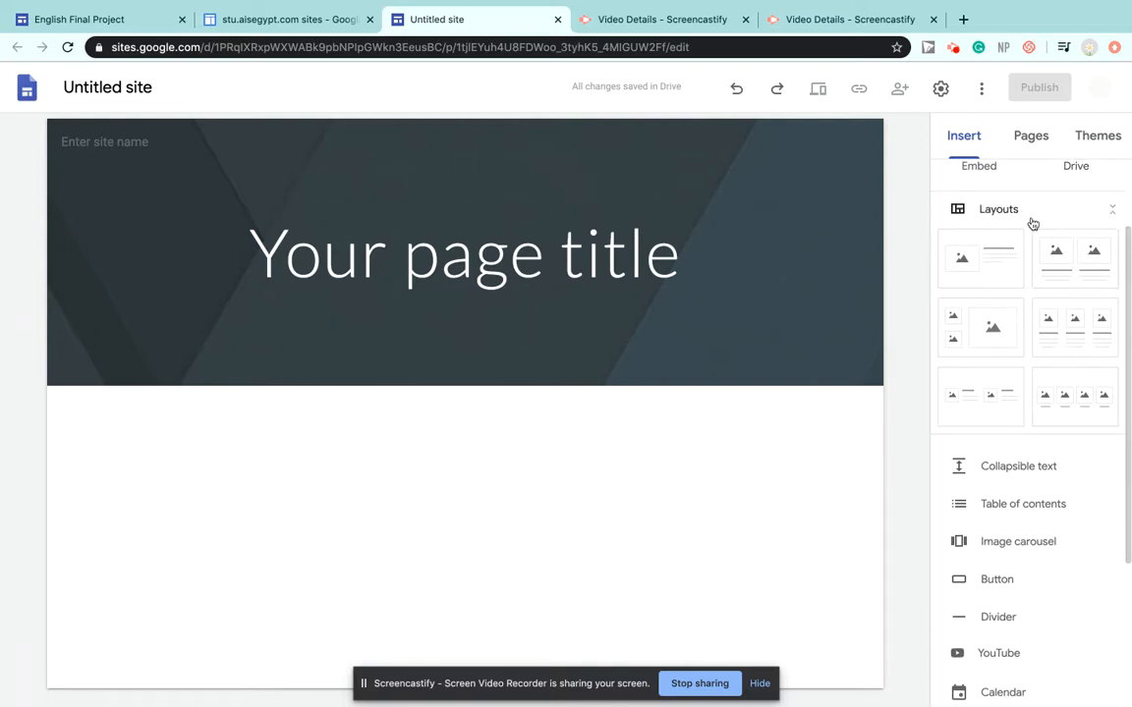
left_click(982, 402)
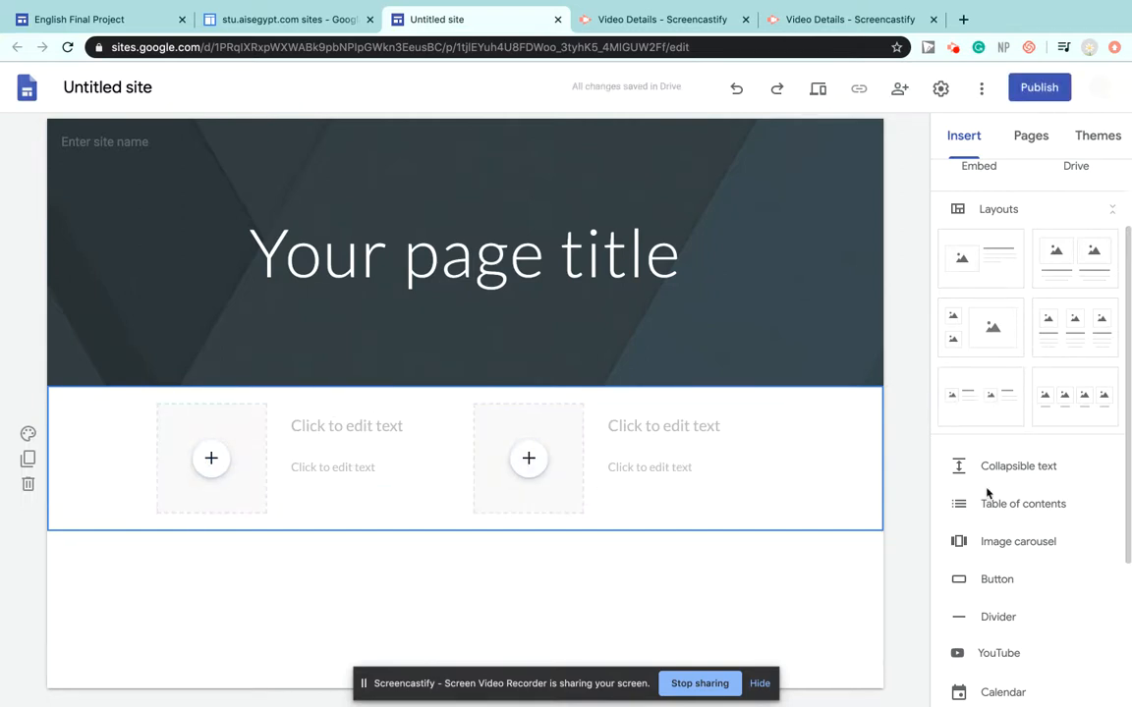
Step: Insert a table of contents between the page header and the image-and-text layout
scroll(949, 486, "down", 3)
scroll(1017, 481, "up", 4)
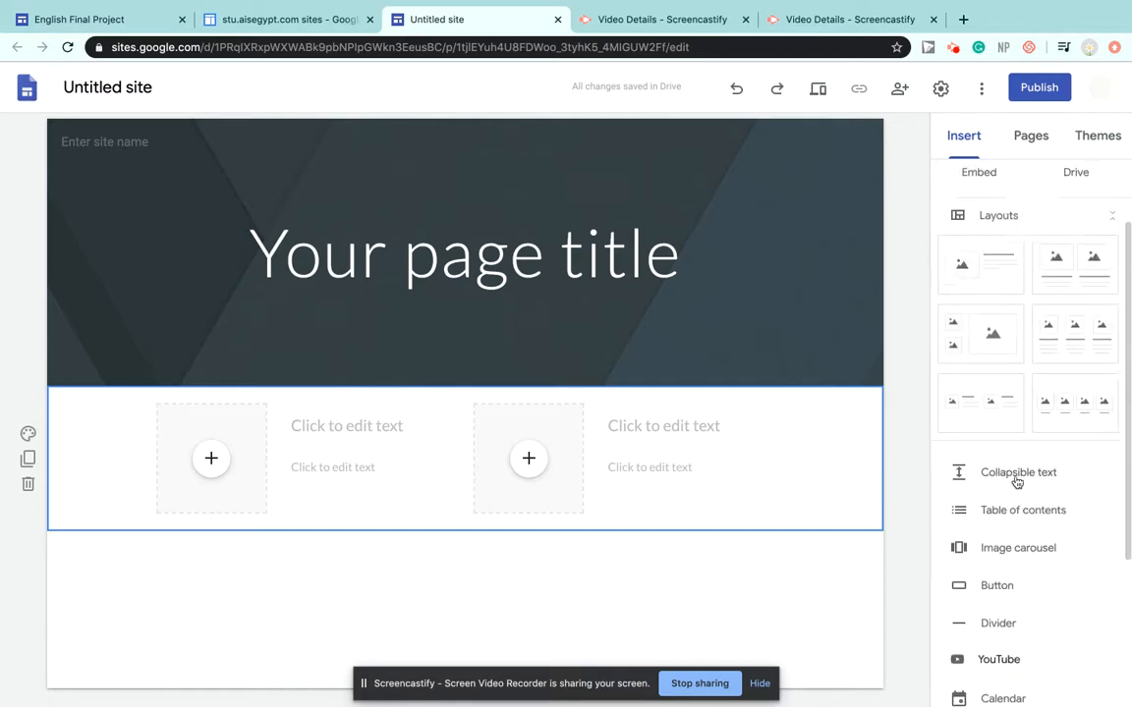
scroll(1033, 478, "down", 4)
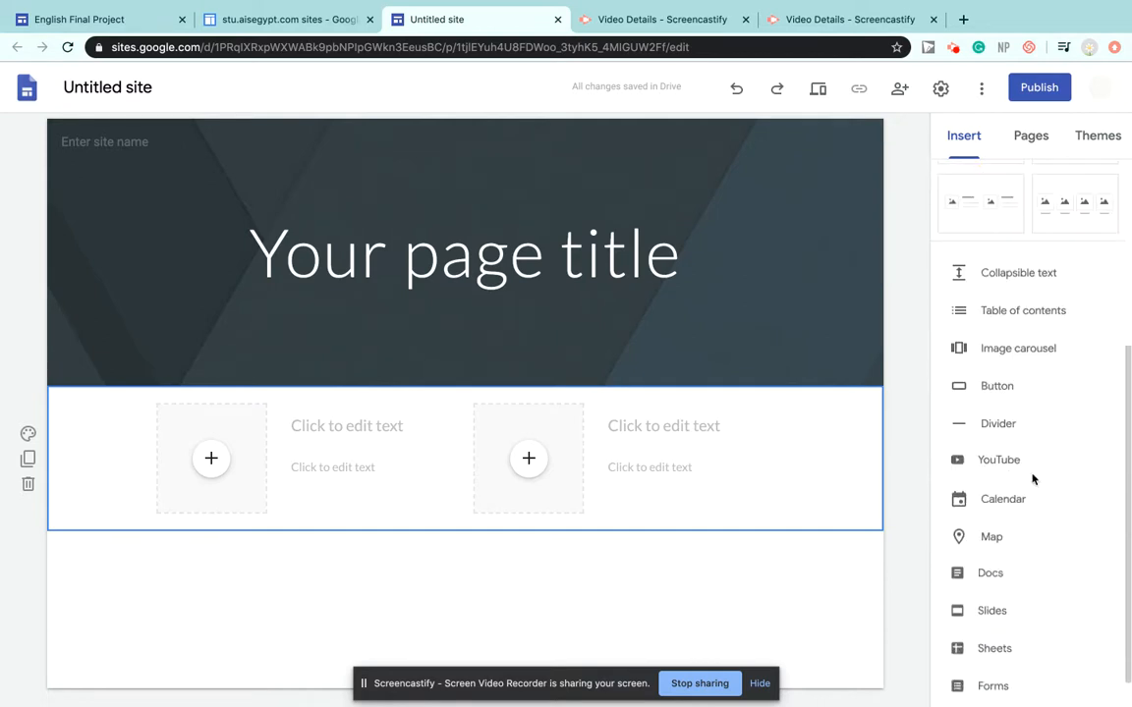
left_click(1027, 312)
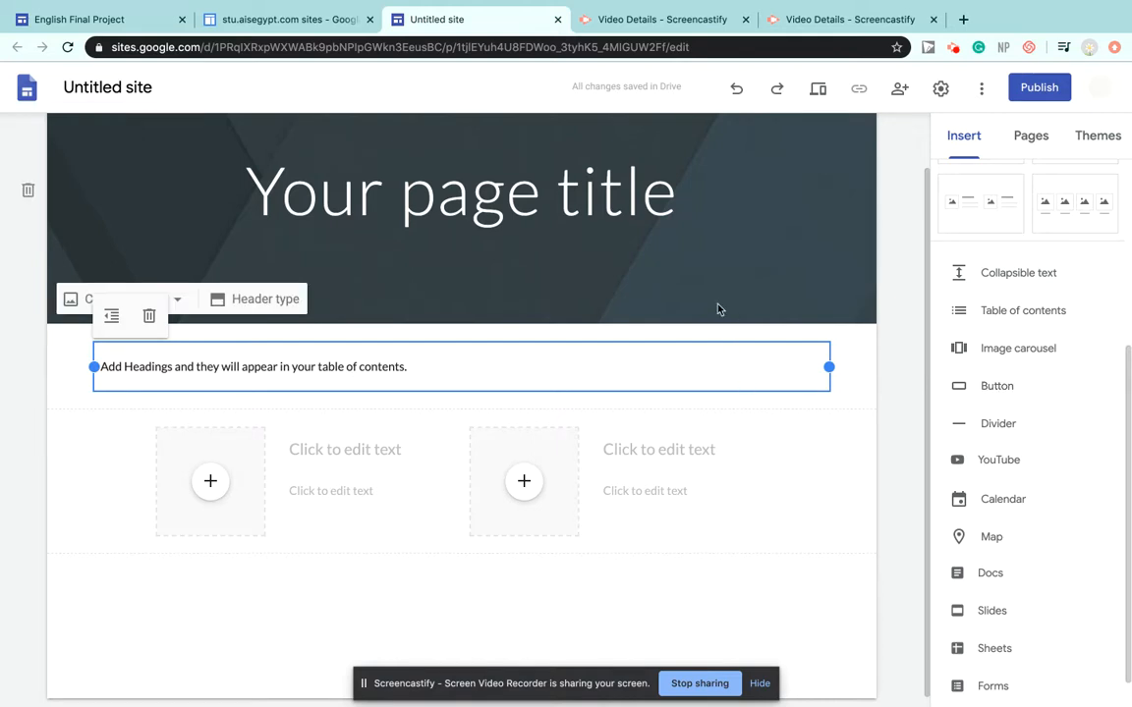
scroll(712, 276, "up", 1)
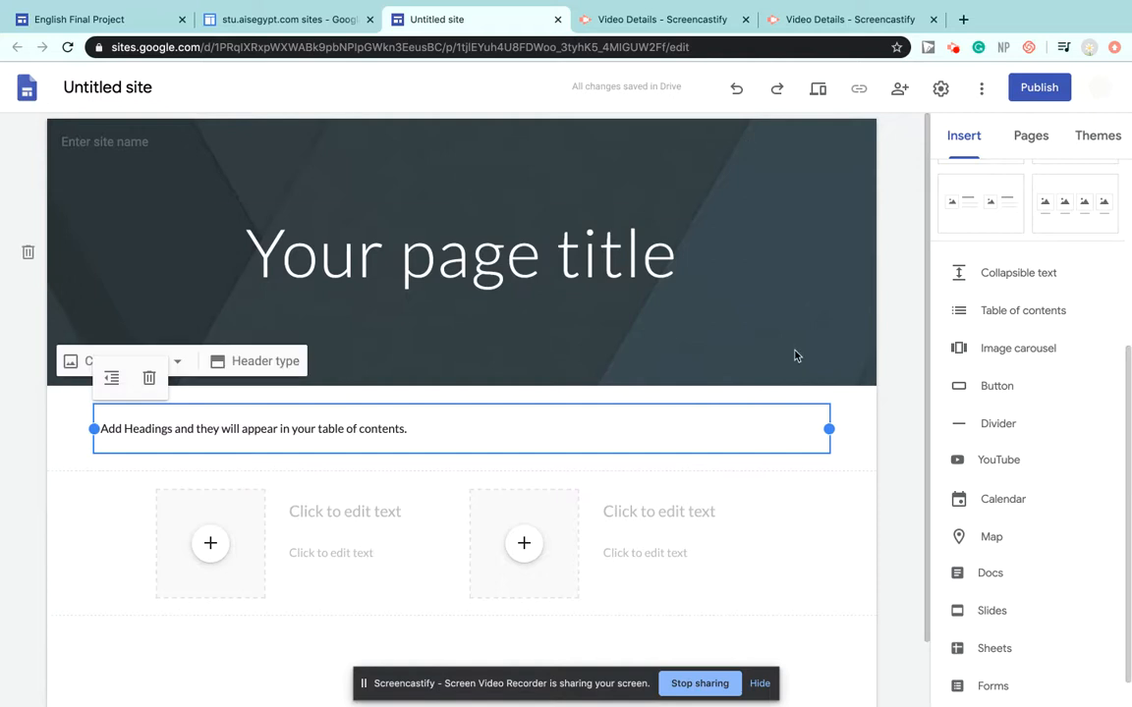
scroll(1056, 452, "down", 1)
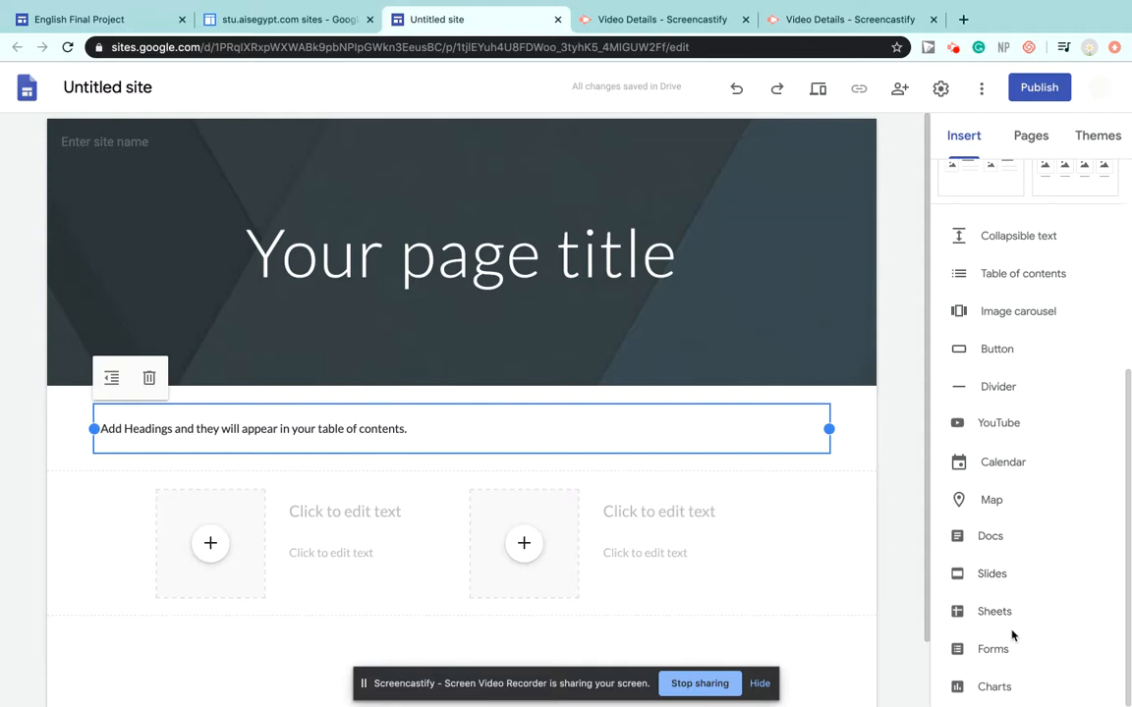
Step: Add a new page named "writing" to the site
left_click(1042, 145)
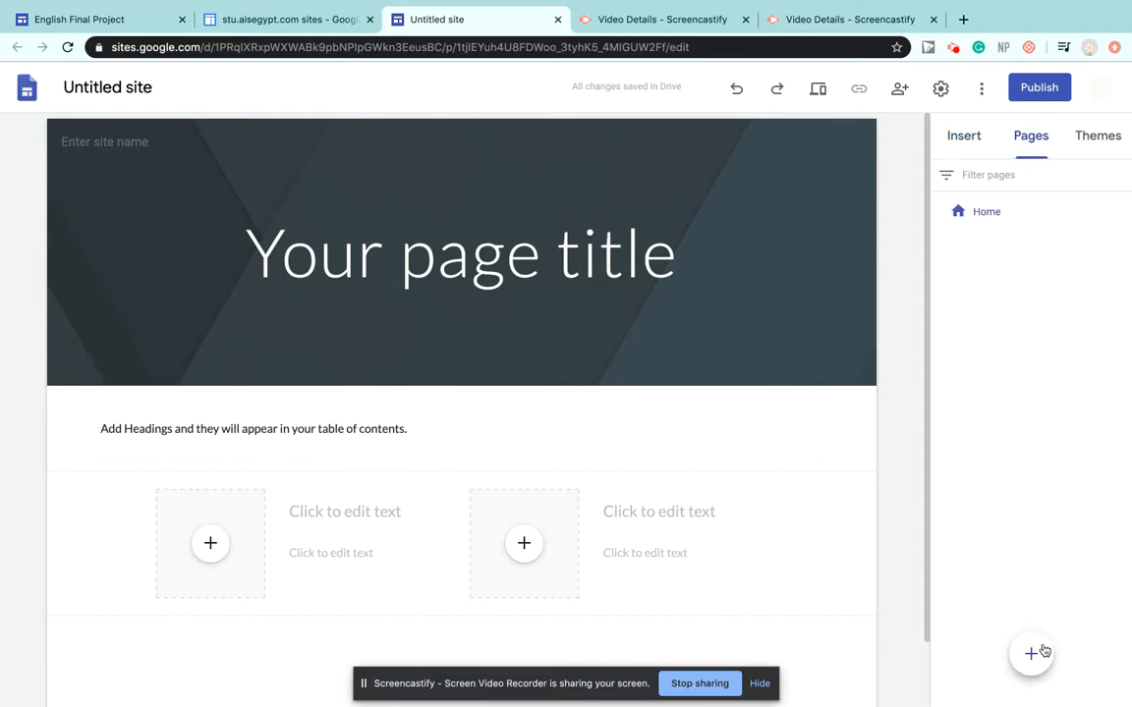
mouse_move(1037, 655)
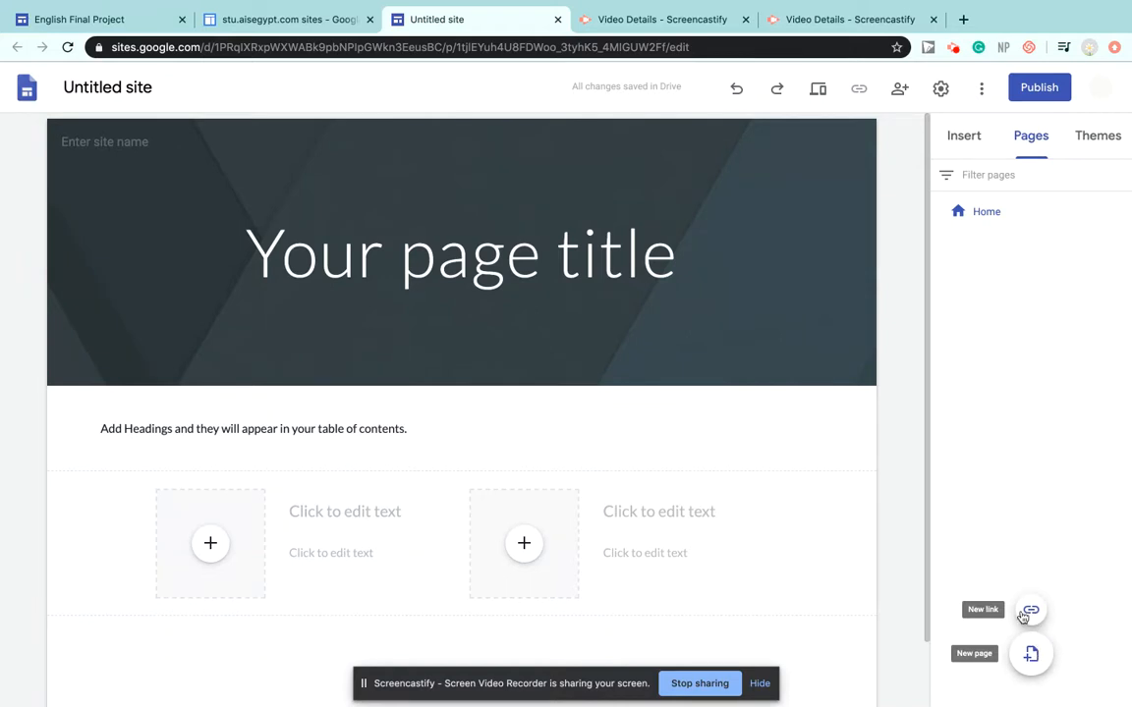
left_click(1032, 663)
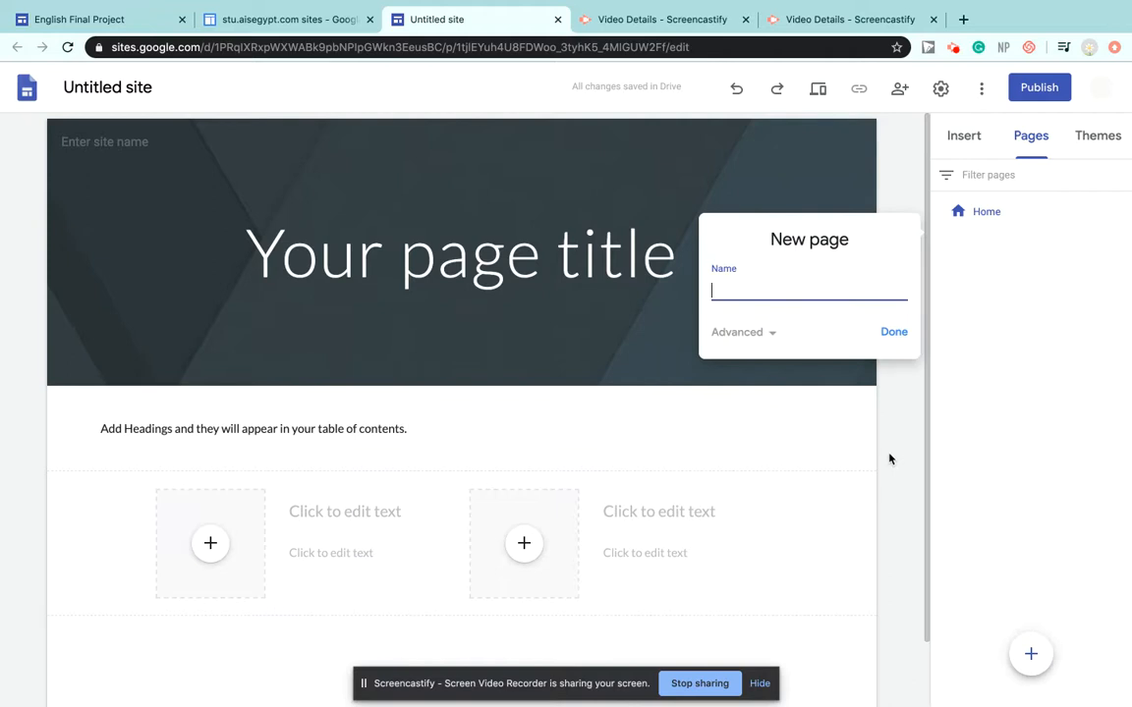
type("wrting")
left_click(725, 290)
type("i")
left_click(892, 331)
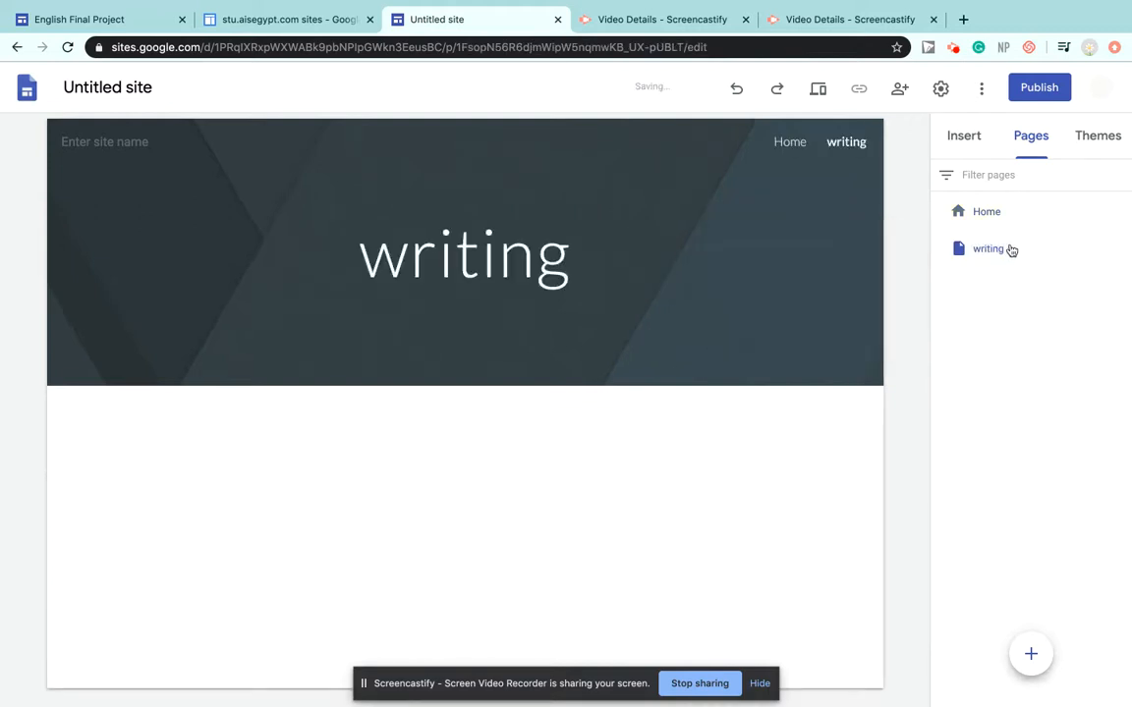
Step: View the Home page and the writing page through the site navigation, and filter the page list by "wri"
left_click(797, 148)
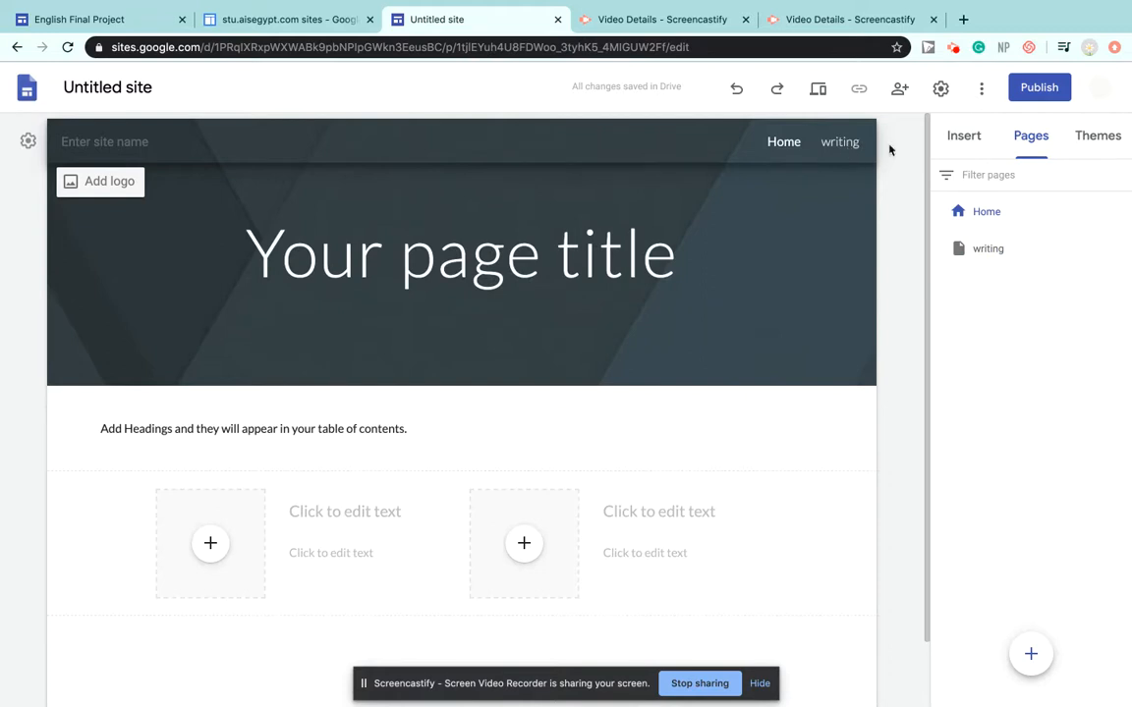
left_click(849, 144)
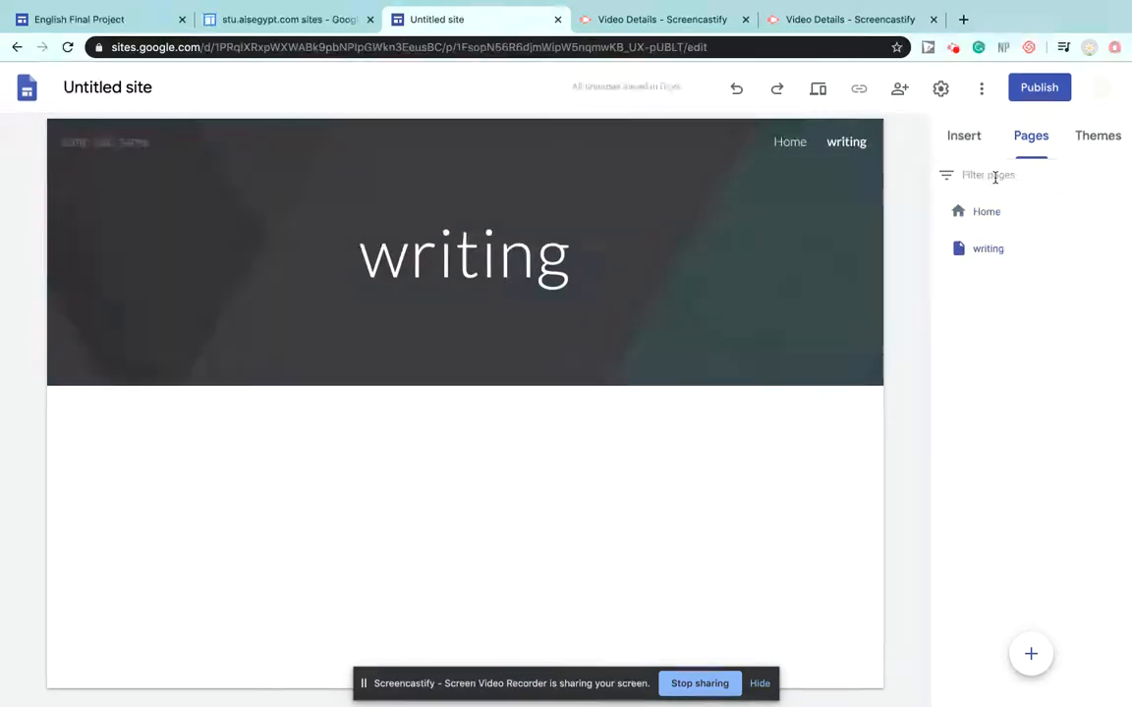
type("wri")
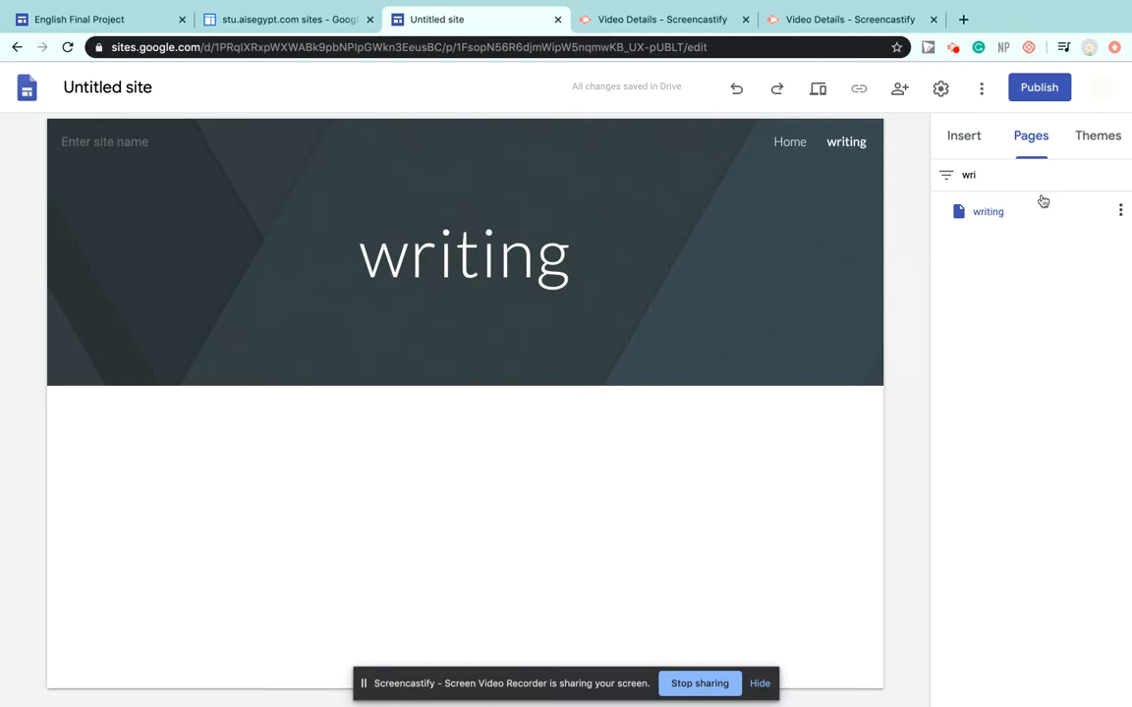
Step: Apply the Aristotle theme to the site with the green accent colour and the Bold font style
left_click(1094, 137)
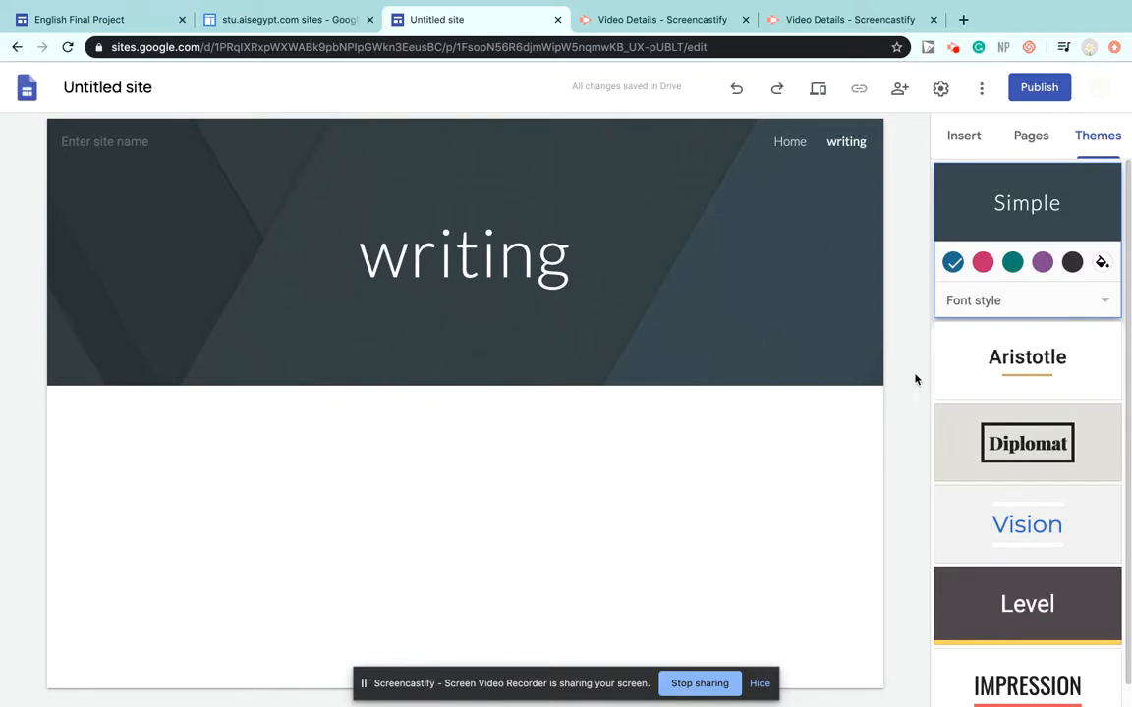
scroll(1109, 450, "down", 1)
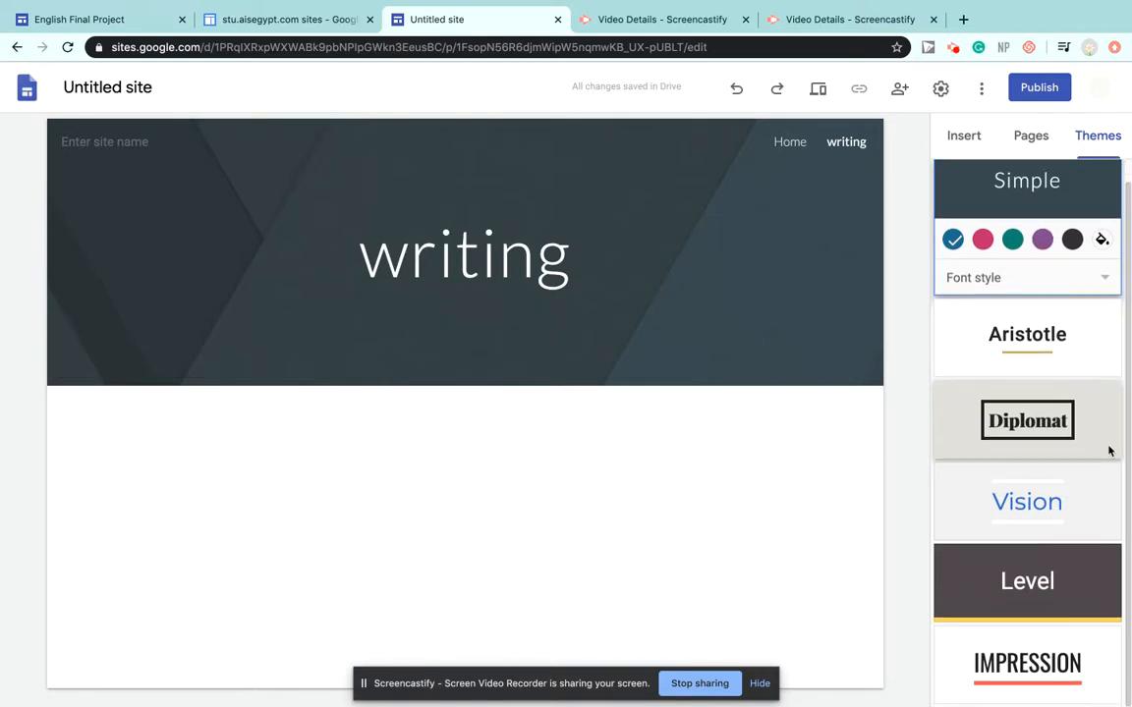
scroll(1100, 441, "up", 1)
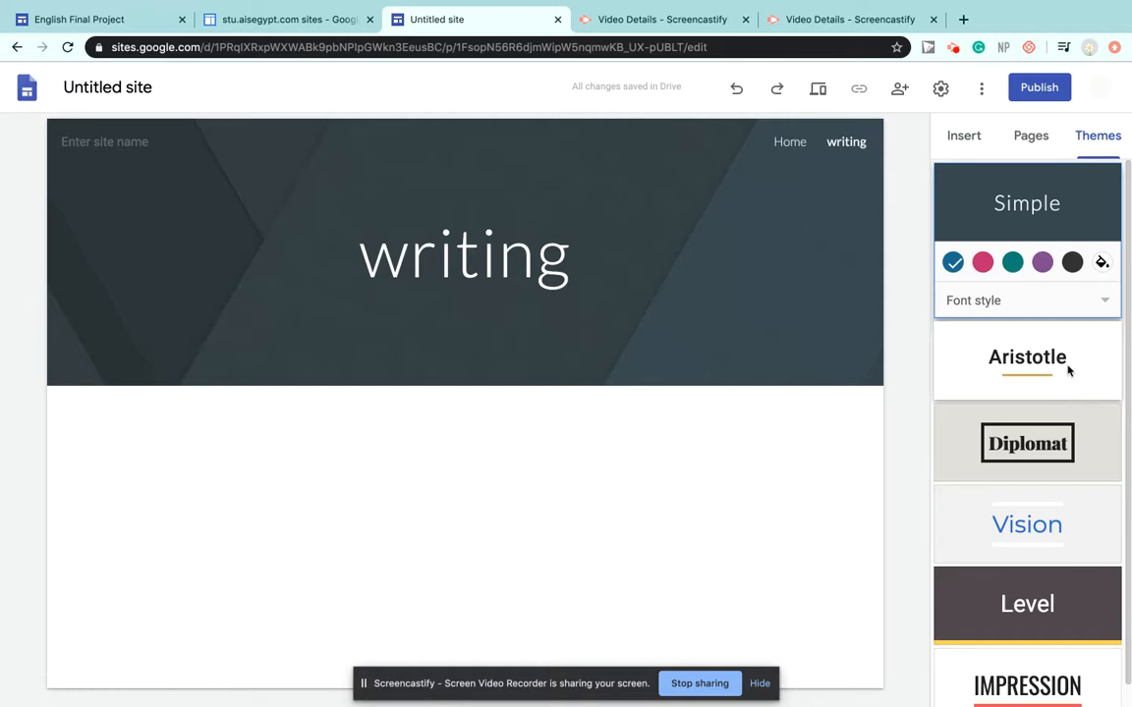
left_click(1035, 337)
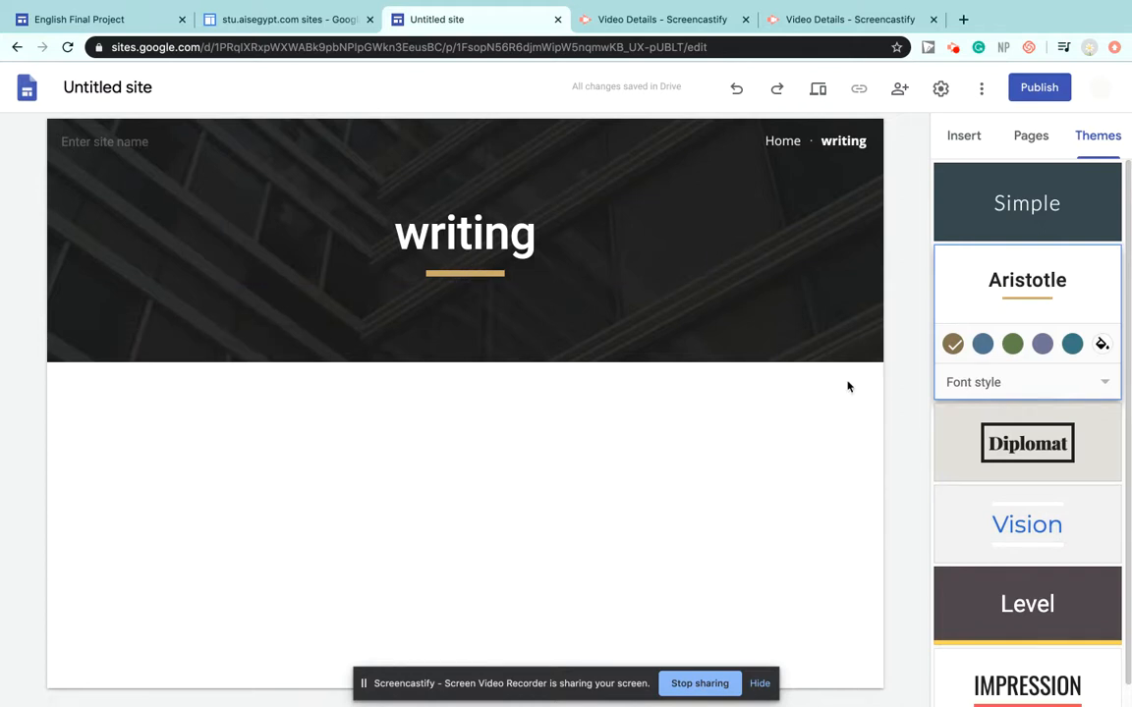
left_click(1013, 343)
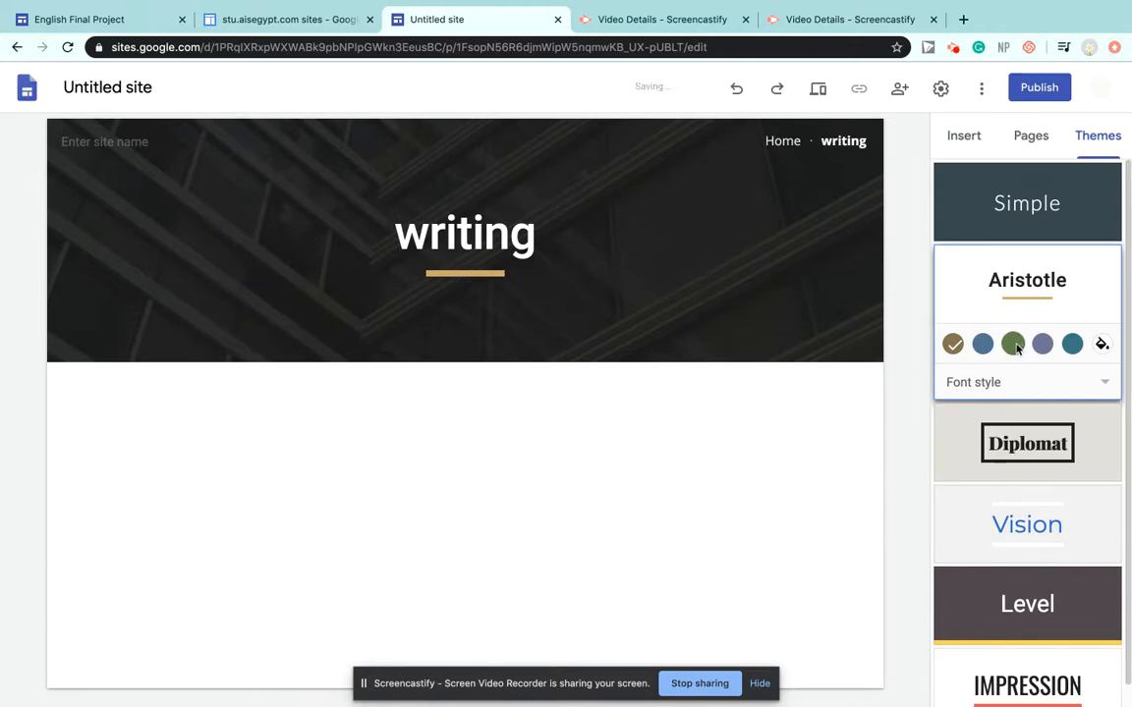
left_click(1024, 392)
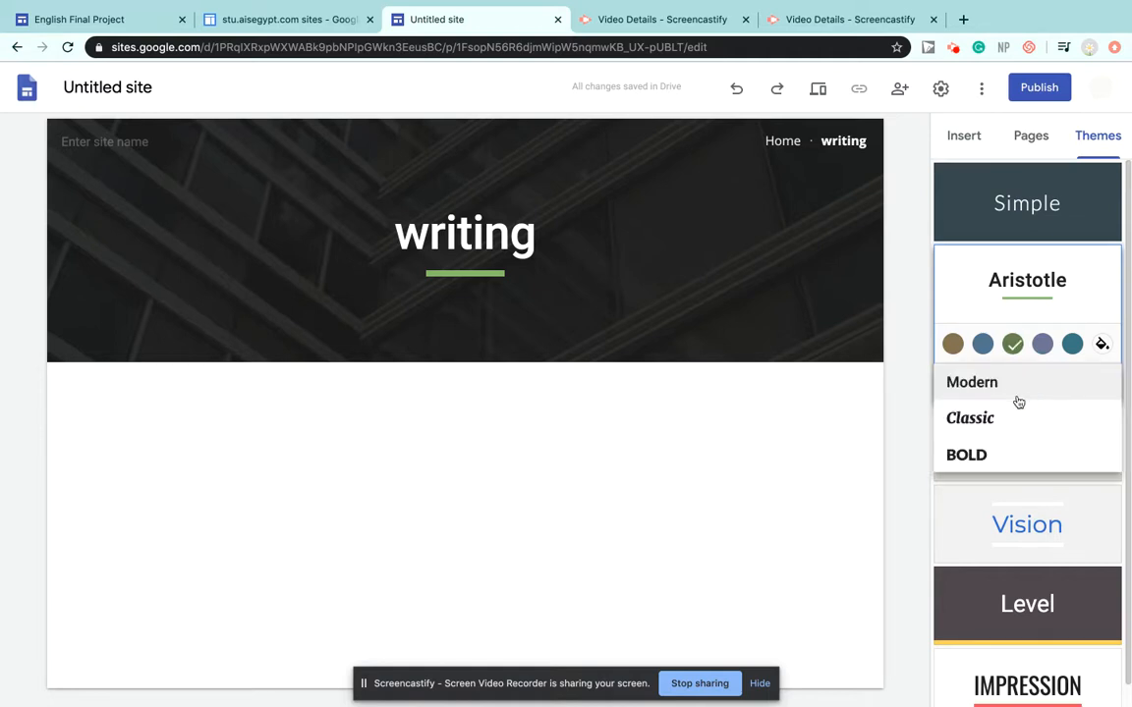
left_click(998, 456)
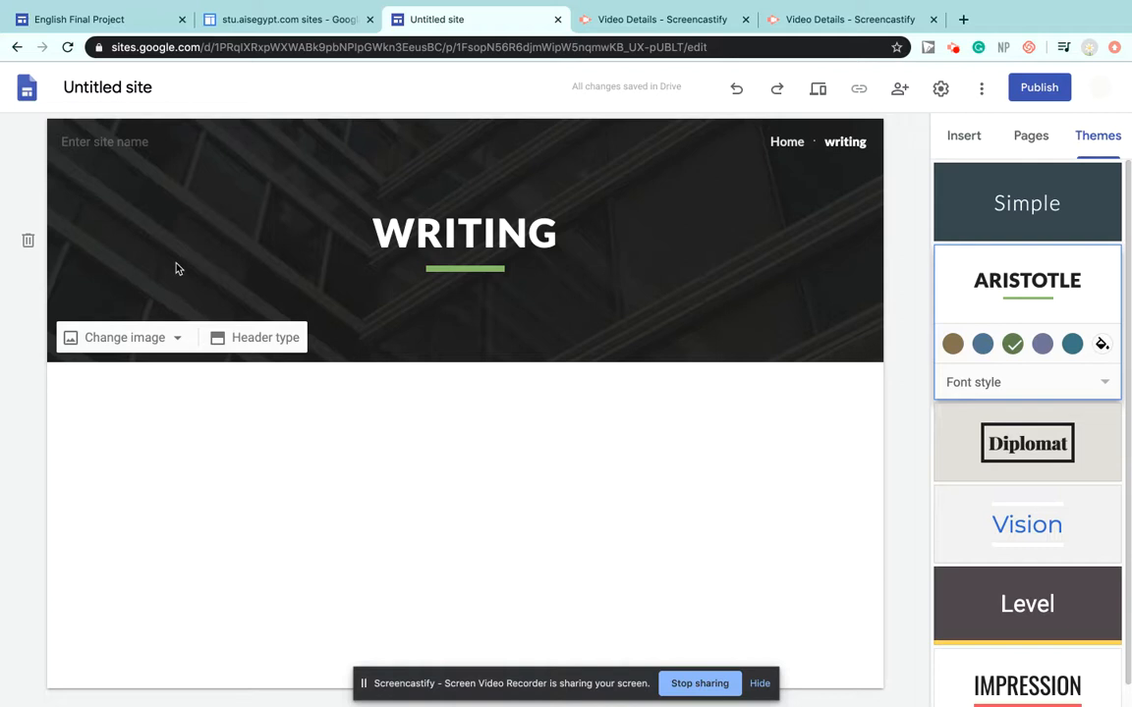
mouse_move(126, 144)
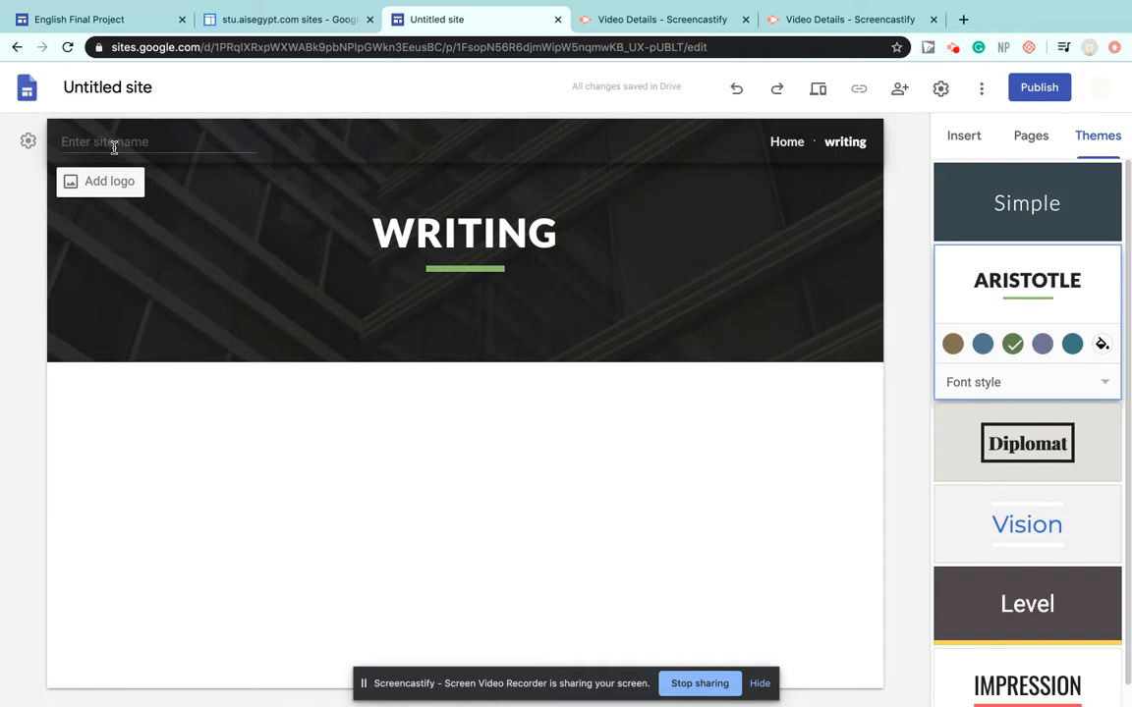
mouse_move(334, 319)
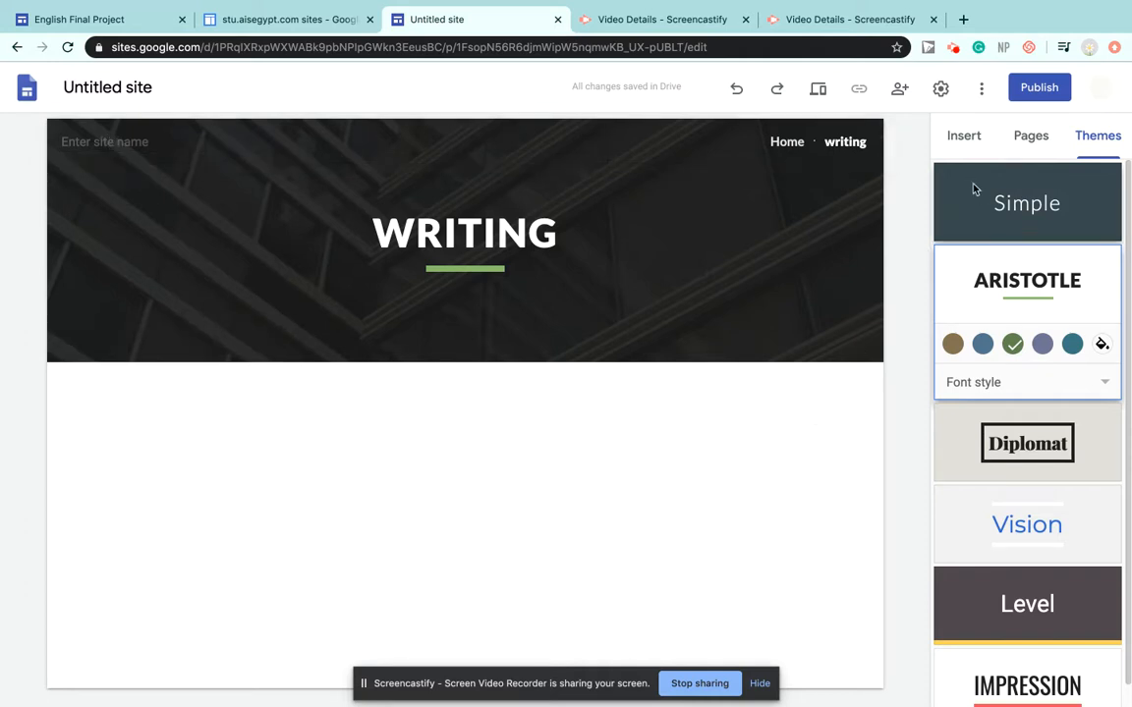
Step: Switch to the English Final Project site and preview its homepage in the large screen, tablet and phone views
left_click(120, 22)
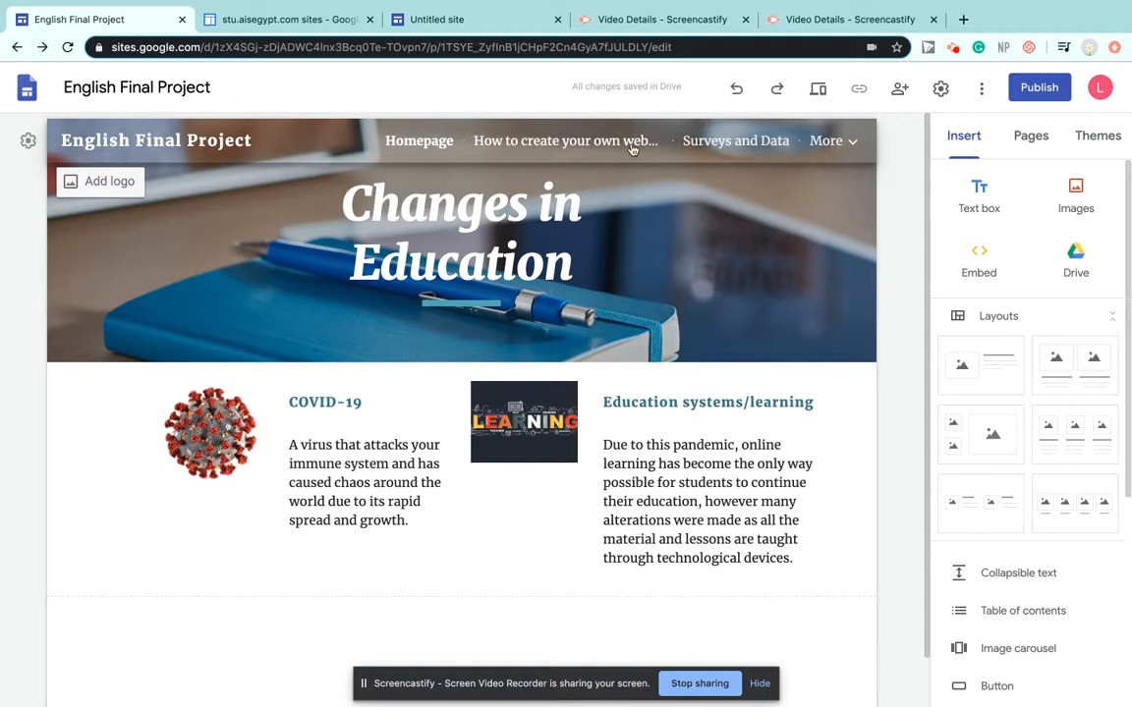
left_click(736, 98)
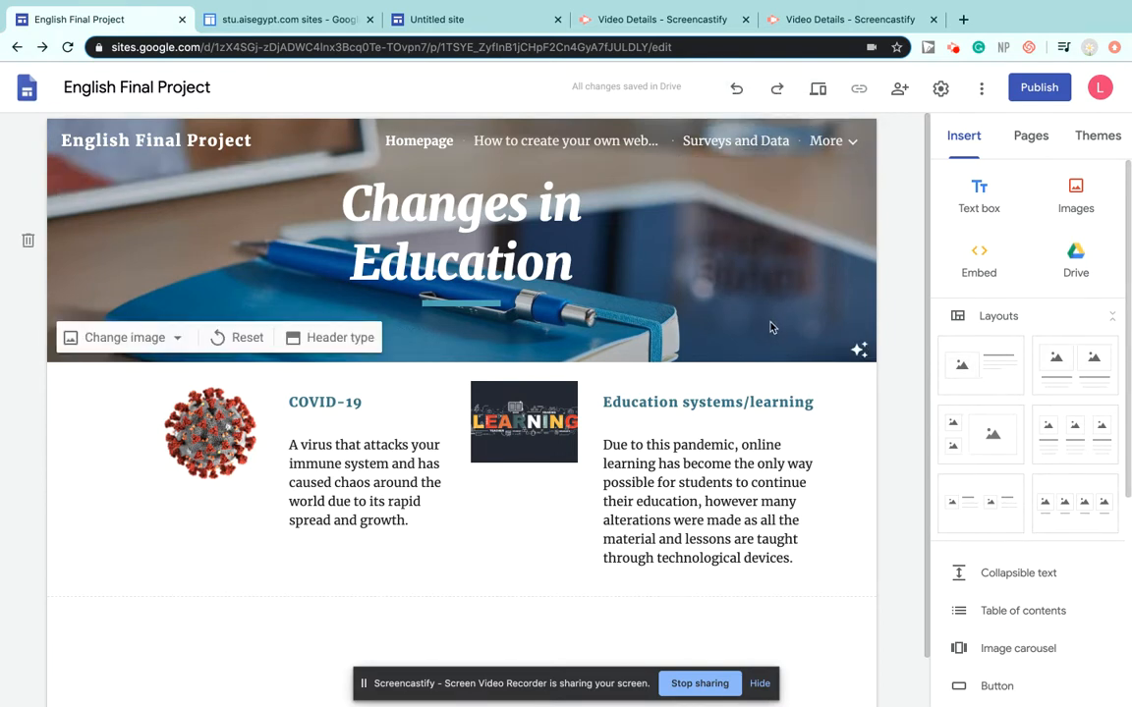
left_click(818, 90)
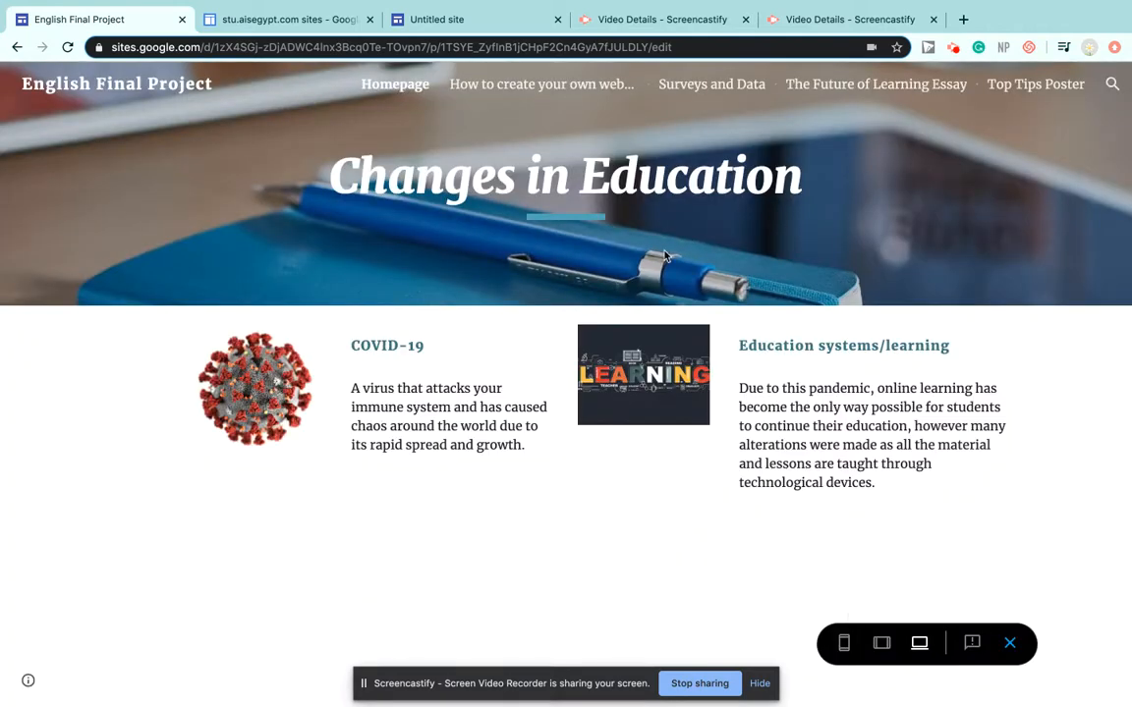
left_click(881, 642)
left_click(847, 645)
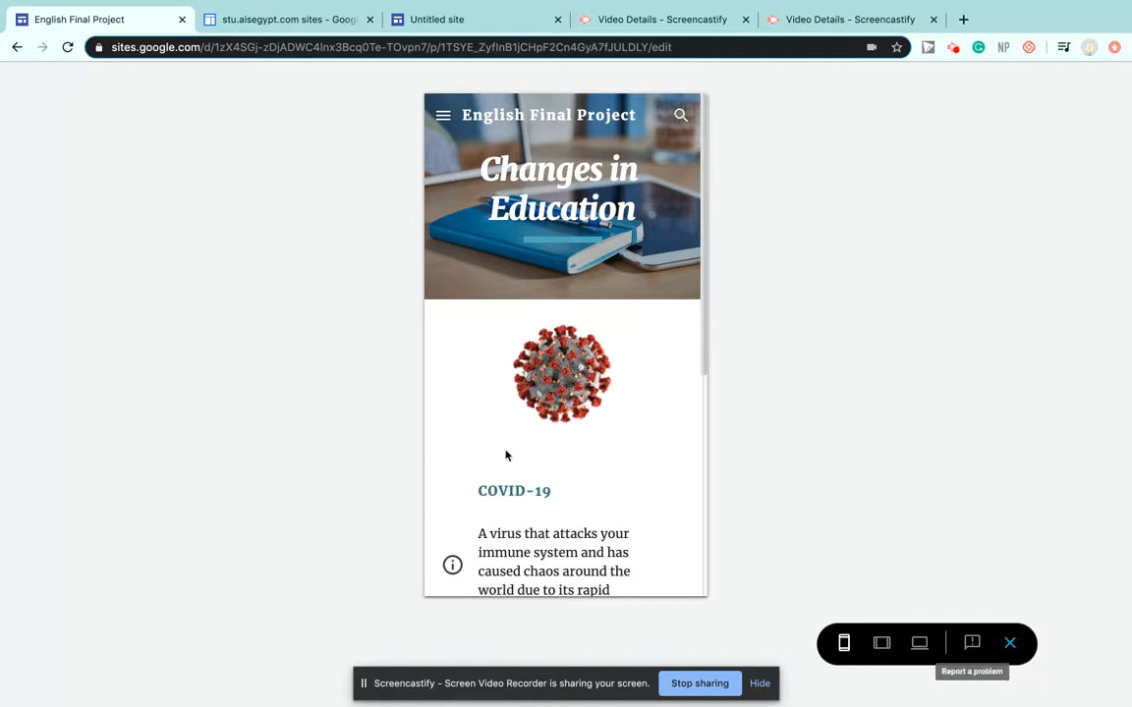
scroll(505, 455, "down", 4)
left_click(1010, 643)
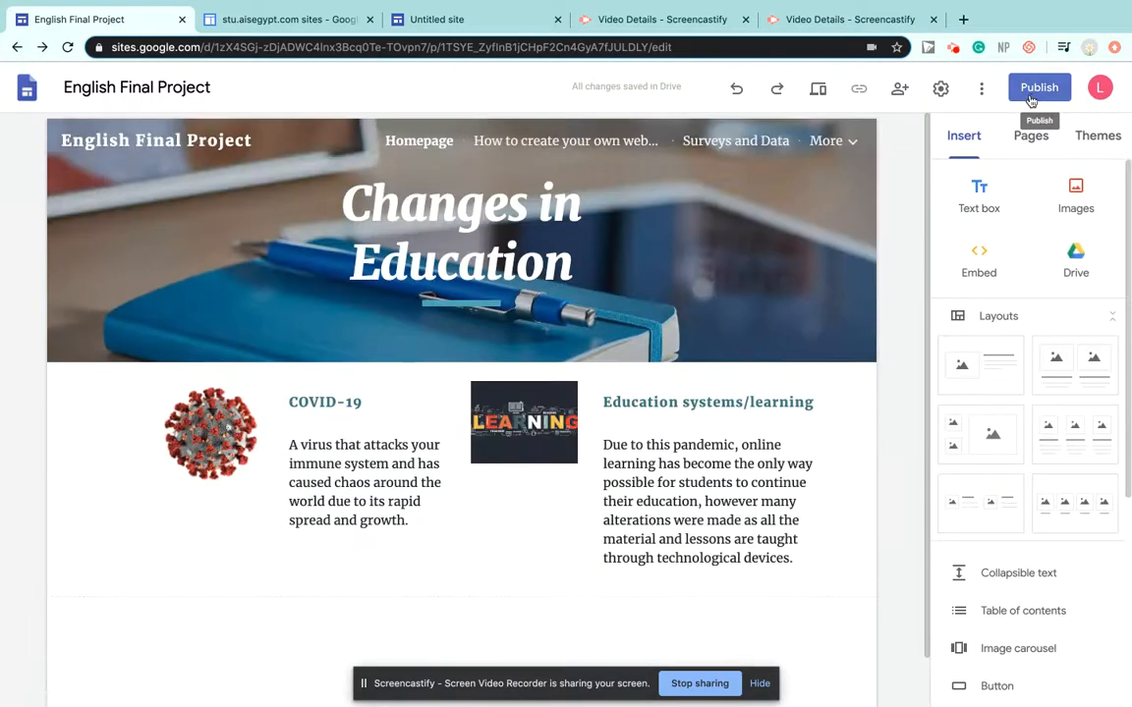